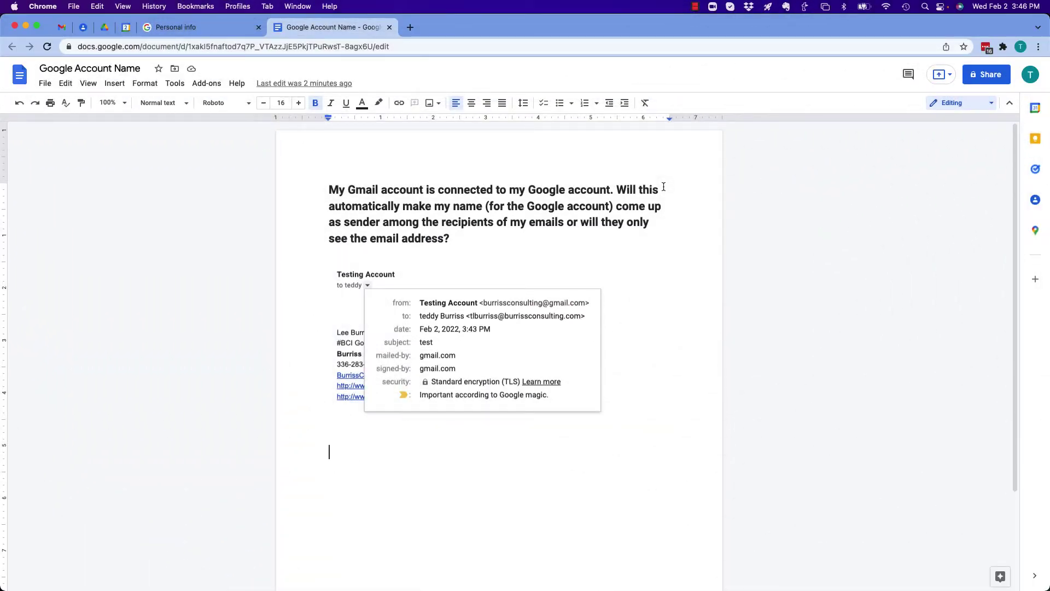
Step: Open the sent 'test' email from Gmail's Sent folder
click(62, 27)
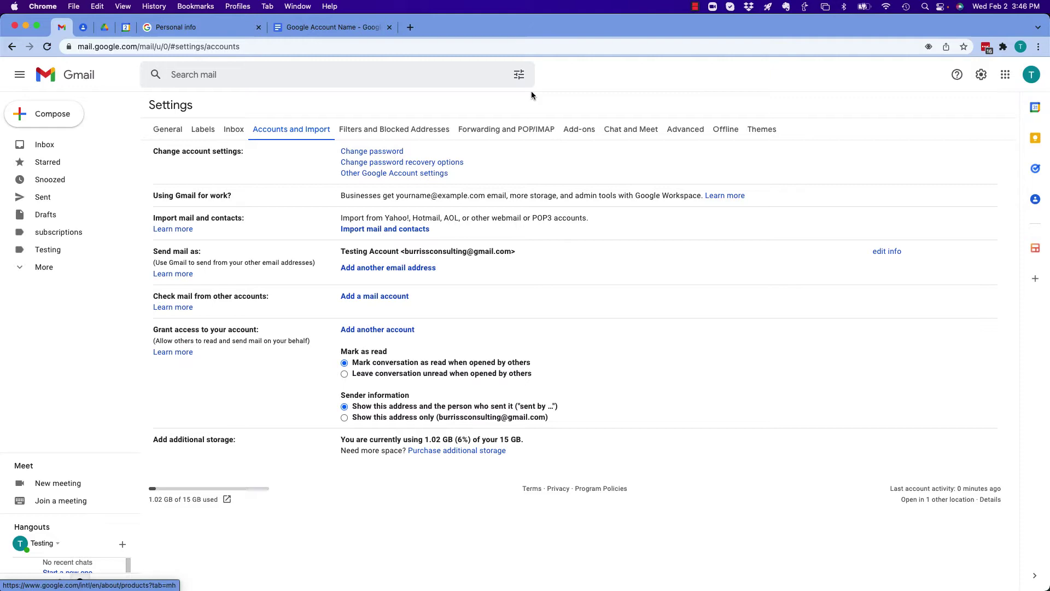
click(44, 145)
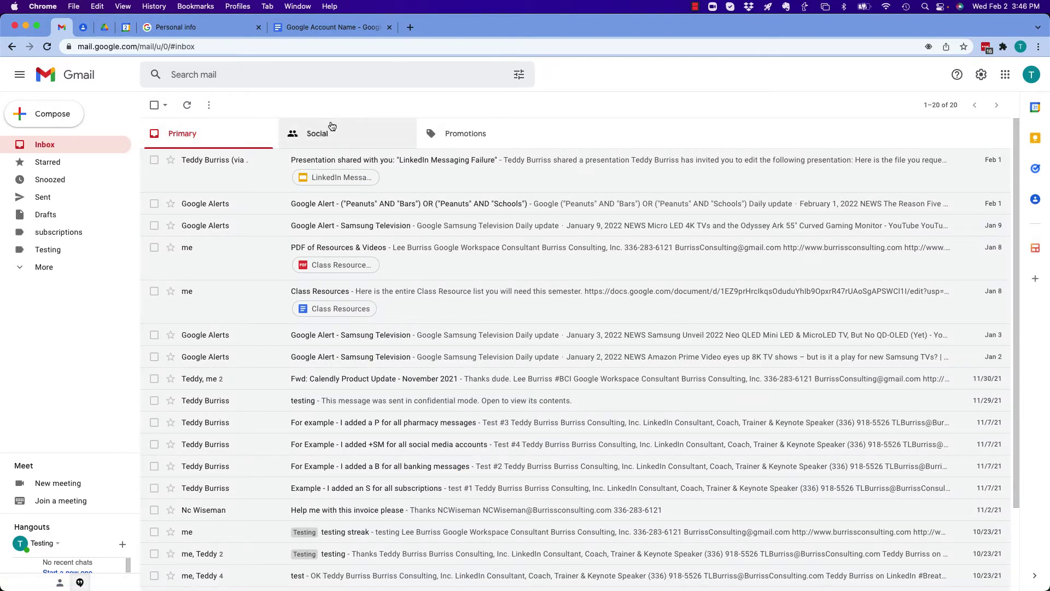
click(44, 198)
click(306, 163)
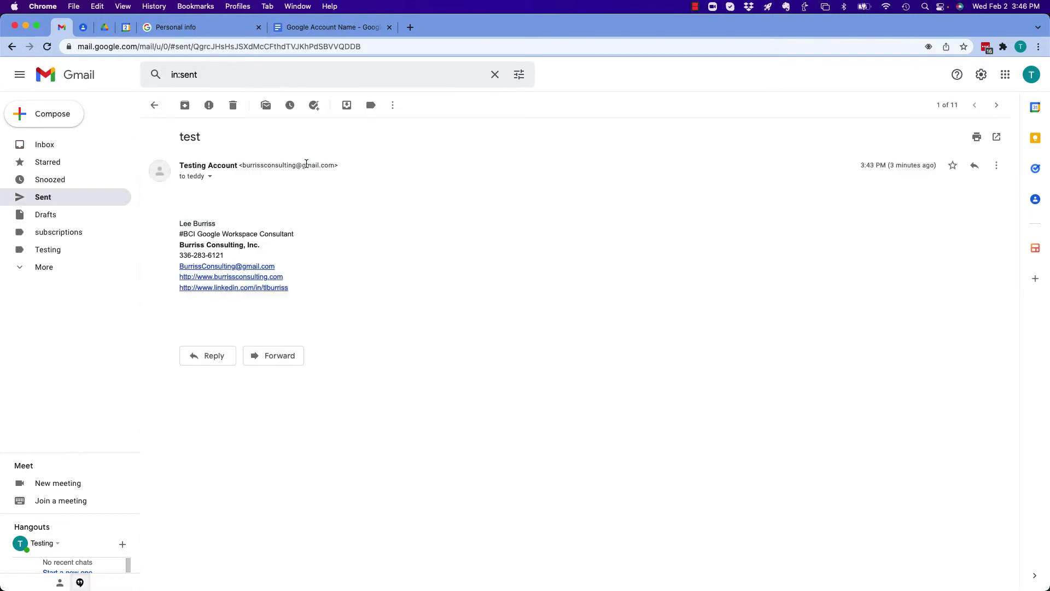
Step: Show the email's details, select the 'Testing Account' sender name, and return to the Google Account Name document
click(210, 176)
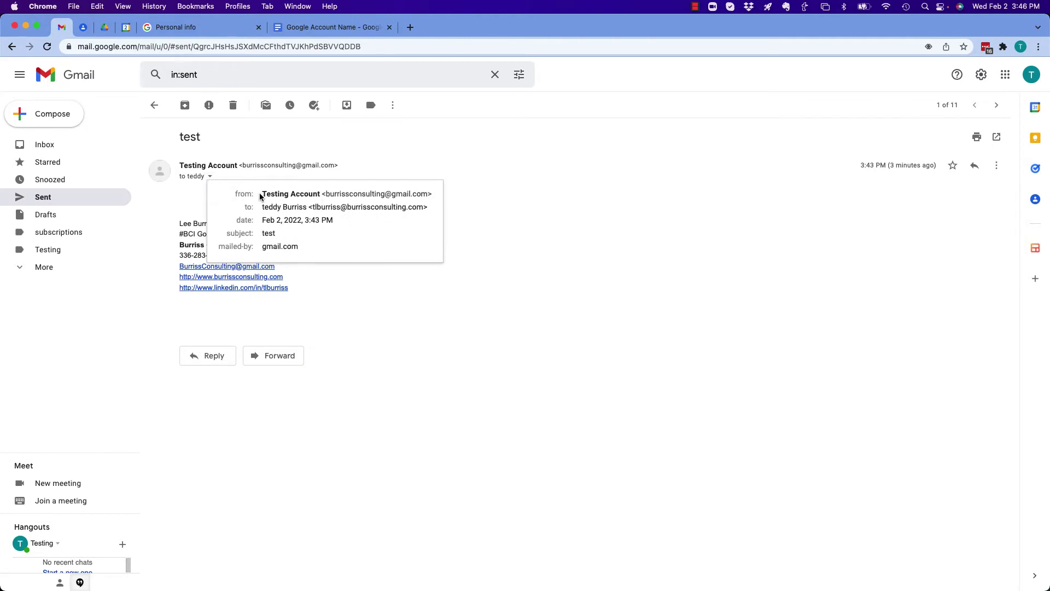
drag(262, 194, 433, 195)
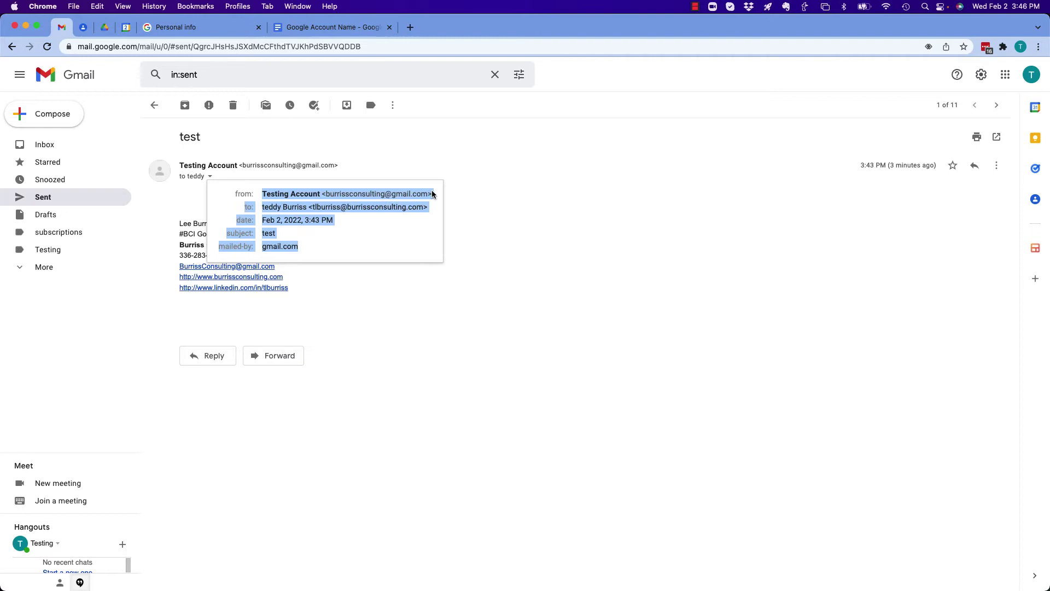
click(321, 28)
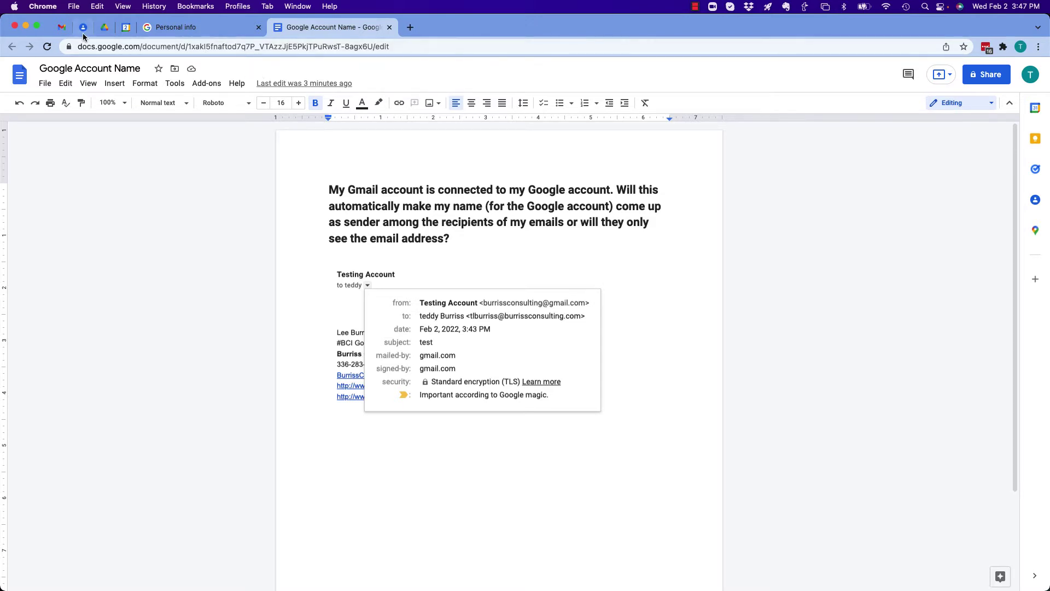
Step: Open Gmail's Accounts and Import settings, where Send mail as still shows Testing Account
click(60, 27)
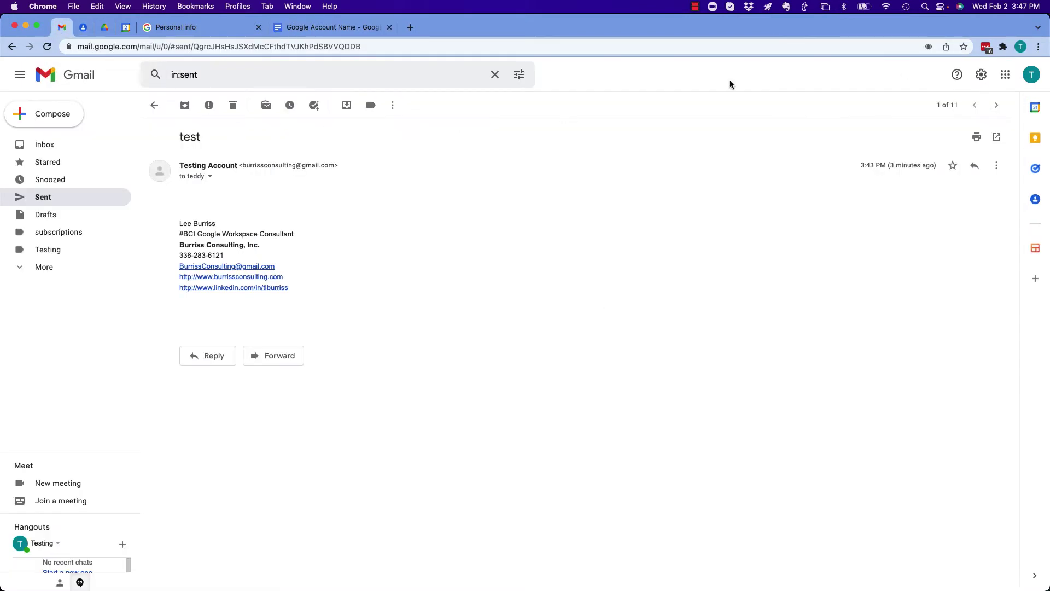
click(983, 74)
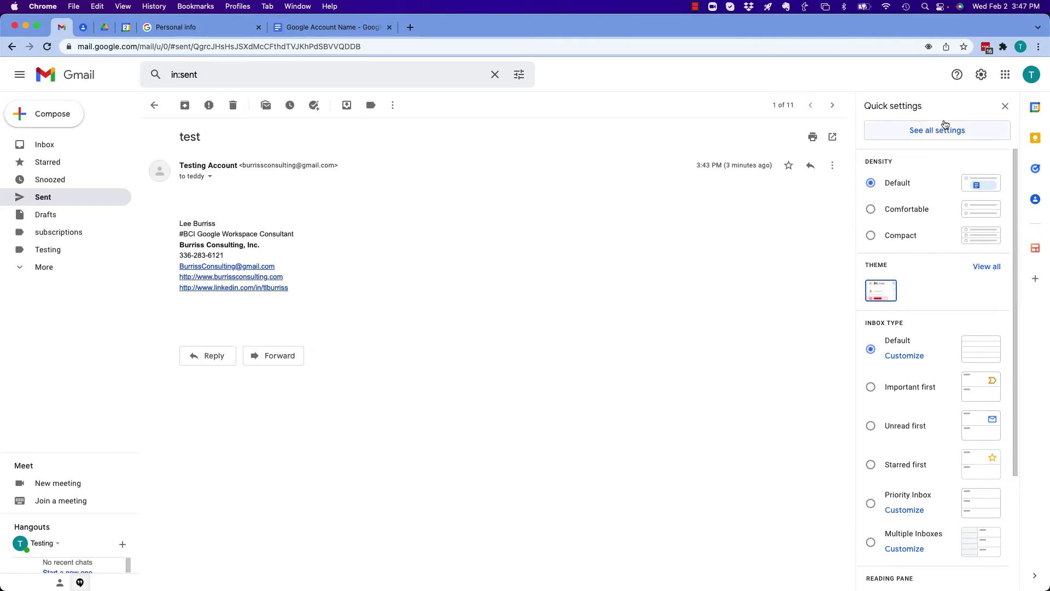
click(930, 131)
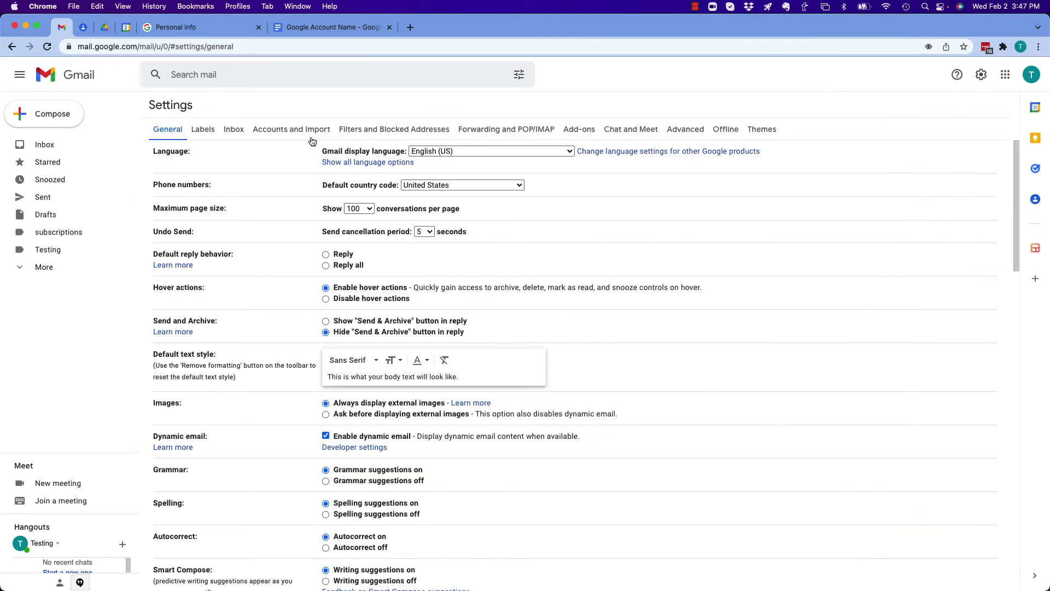
click(278, 129)
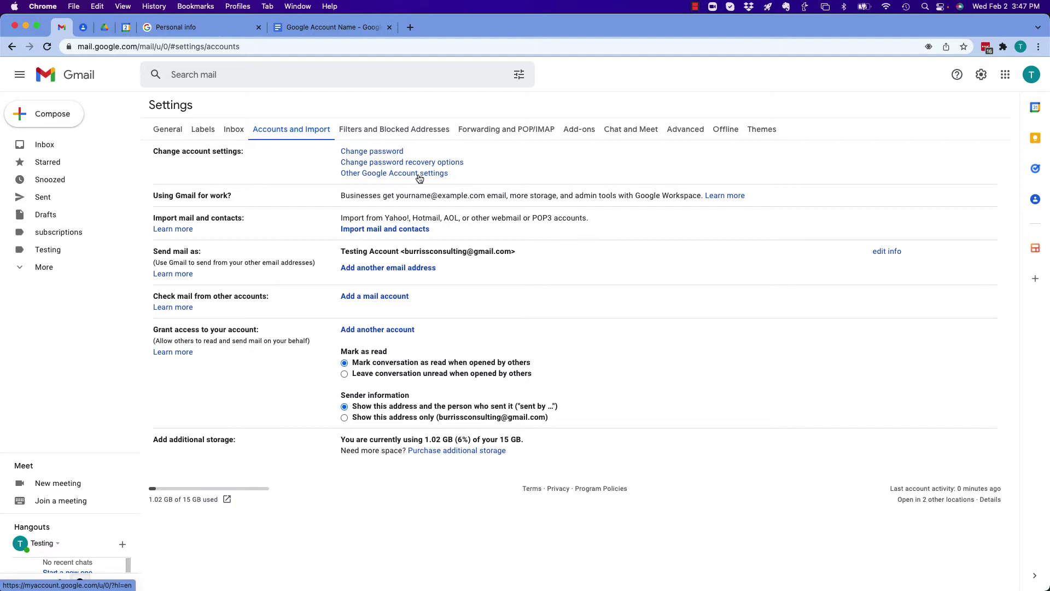
Step: Check the current name on the Google Account home page, then open Personal info
click(202, 32)
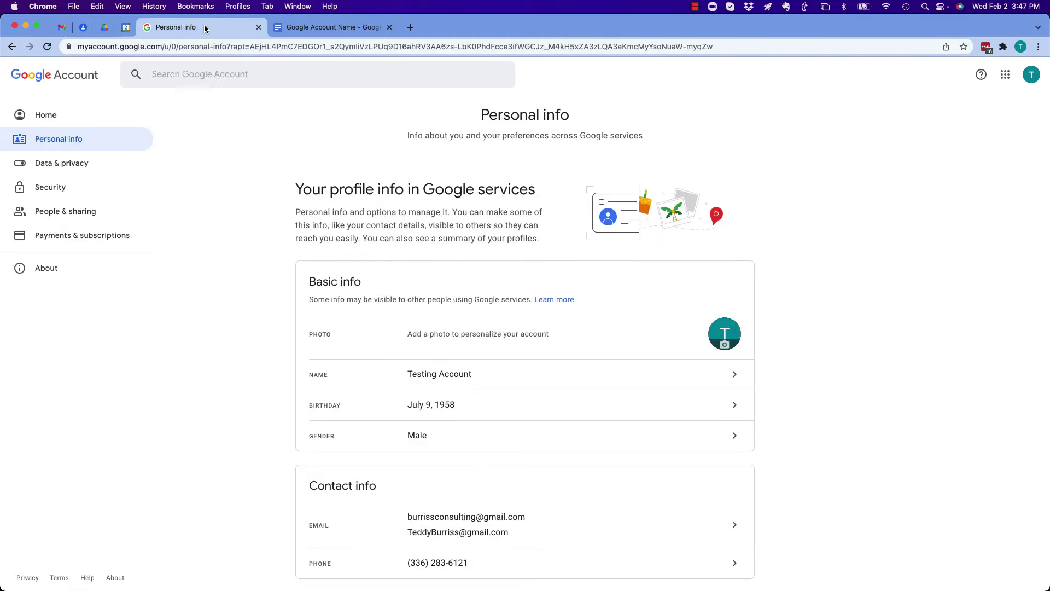
click(53, 115)
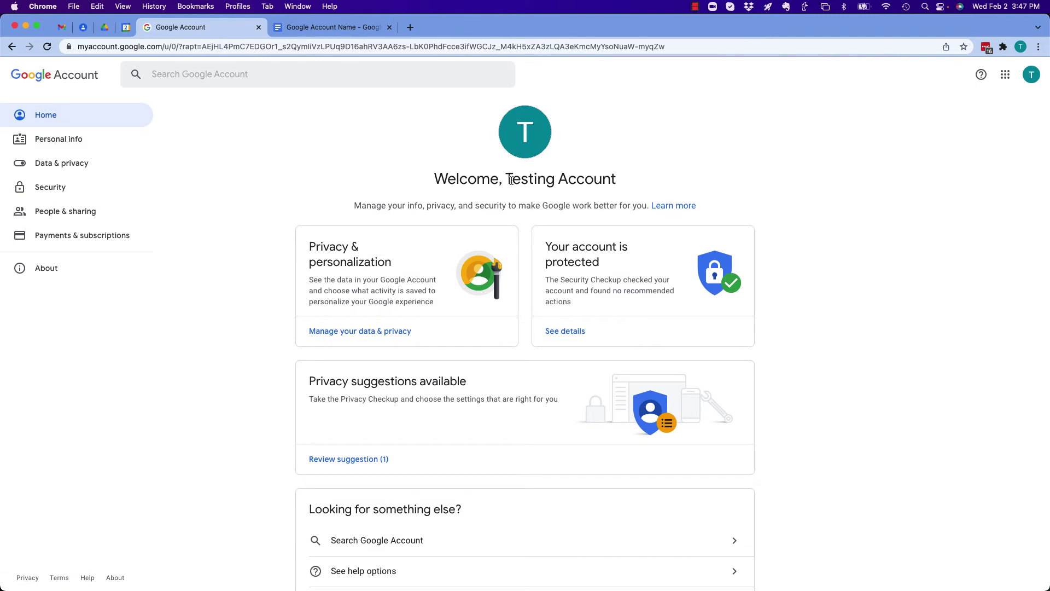
drag(506, 180, 636, 183)
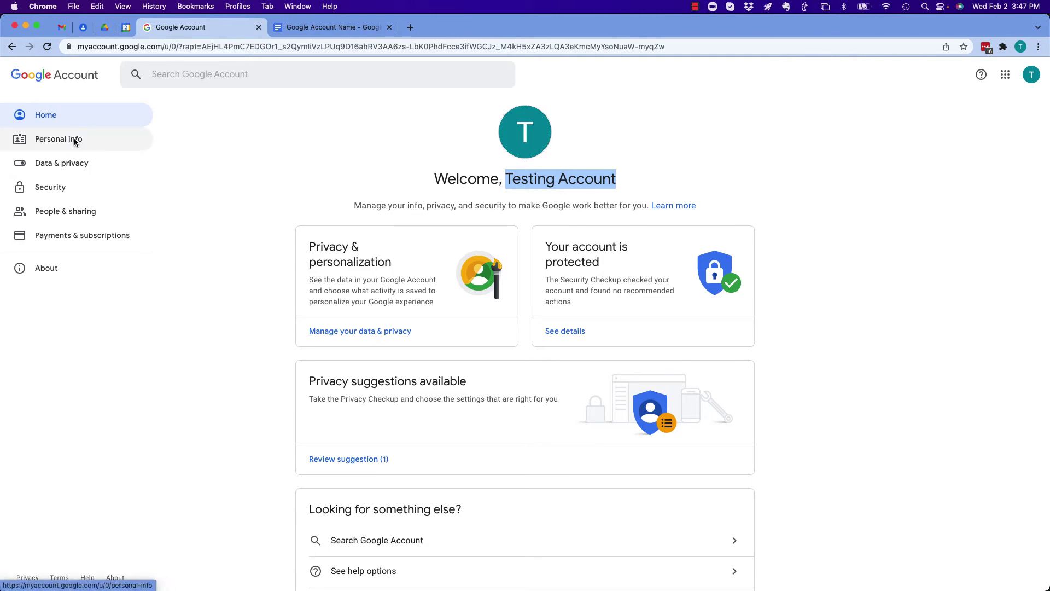
click(76, 142)
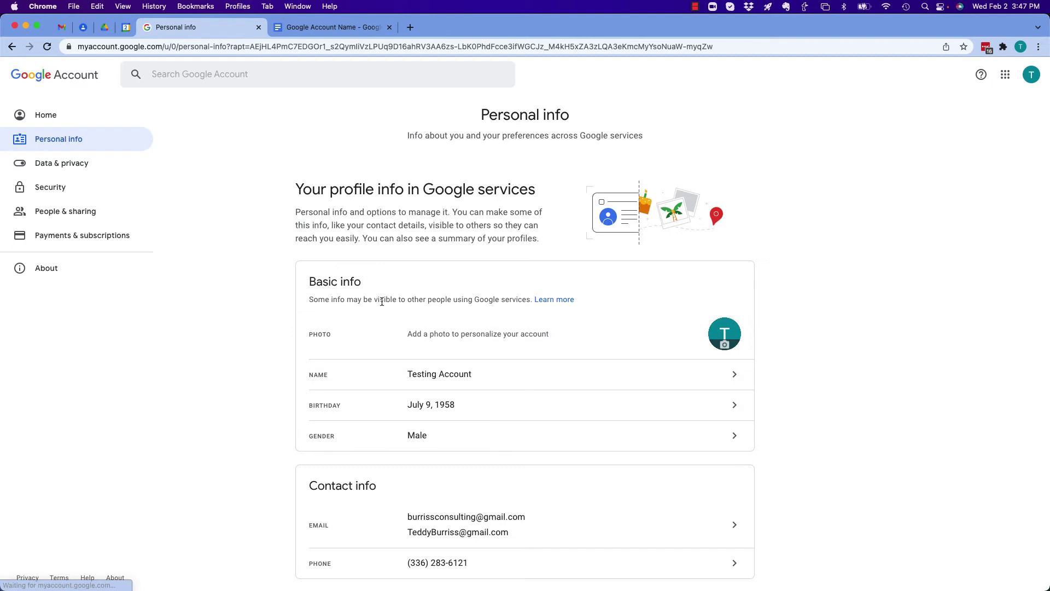
scroll(514, 345, down, 2)
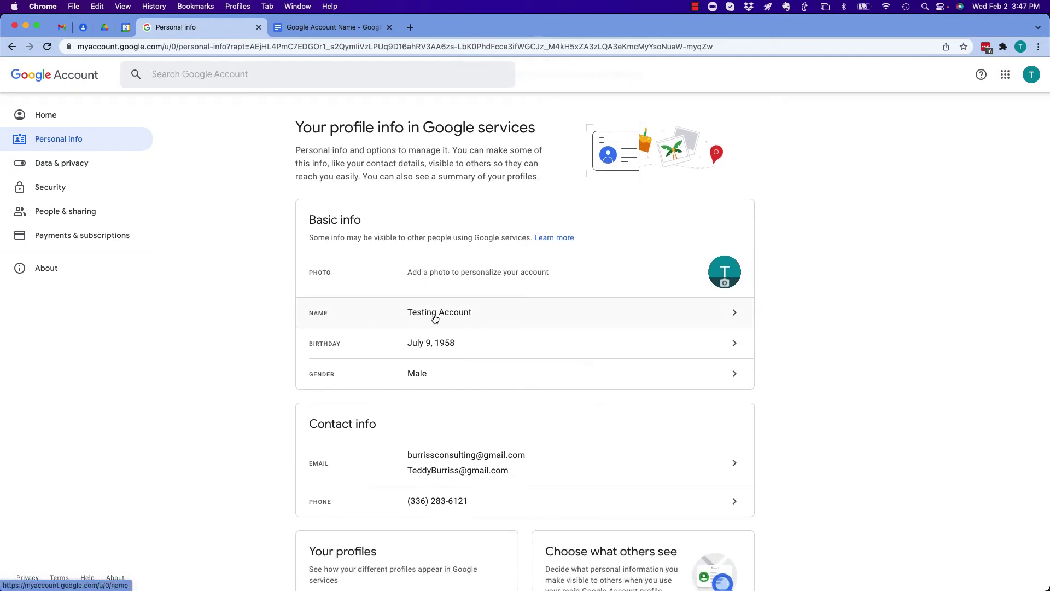
Step: In the Name editor, change the first name to BCI and clear the last name
click(737, 319)
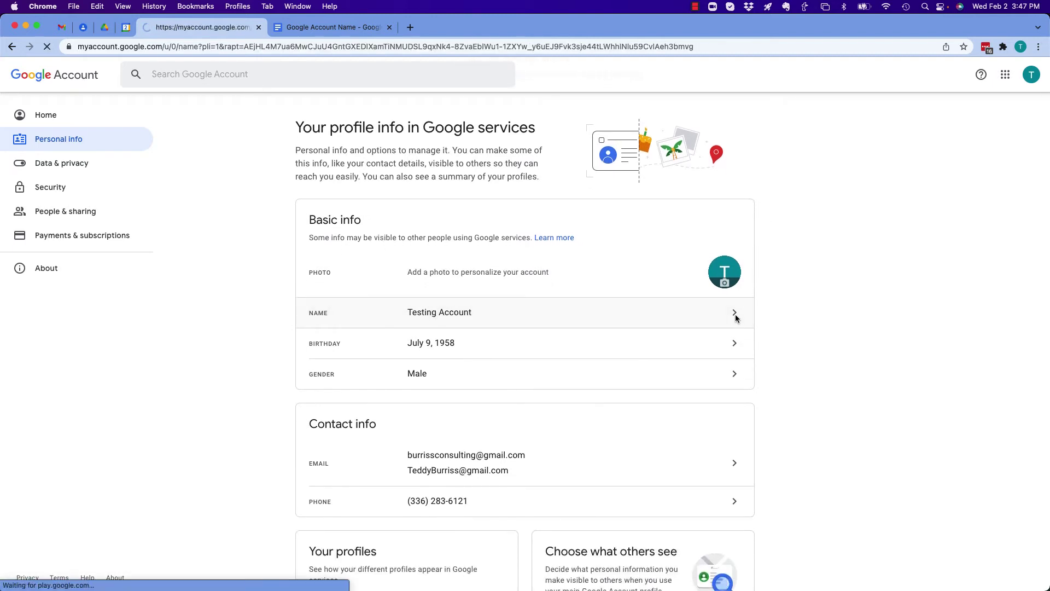
click(346, 240)
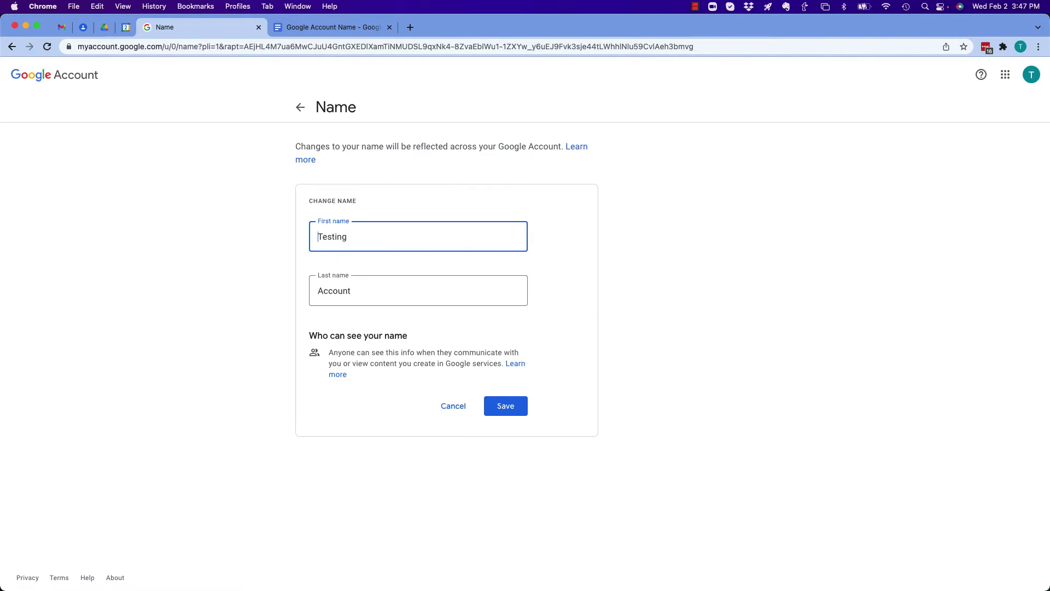
text(BCI)
double_click(340, 293)
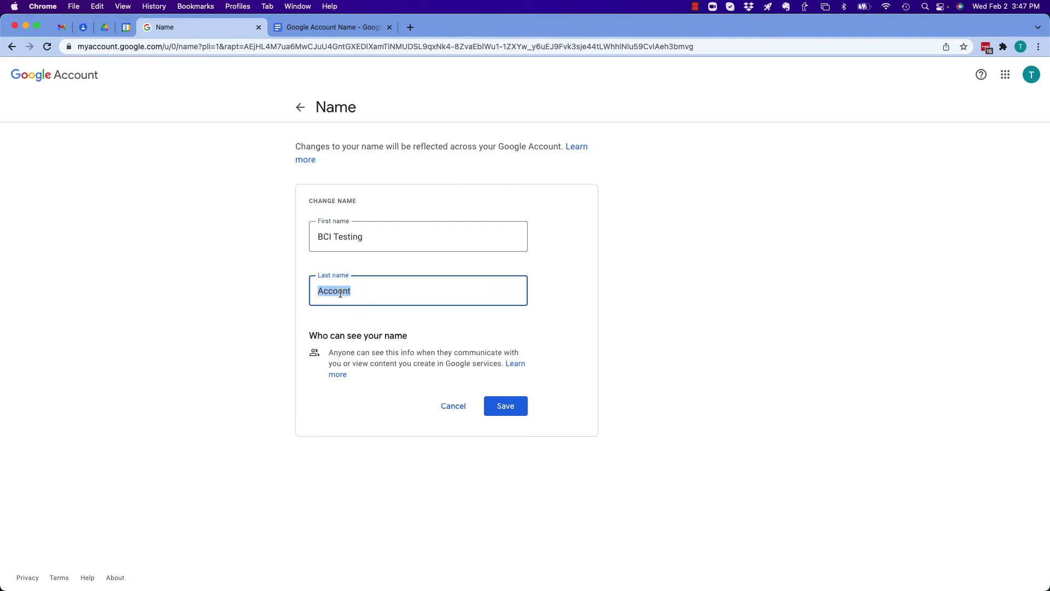
key(BackSpace)
double_click(353, 237)
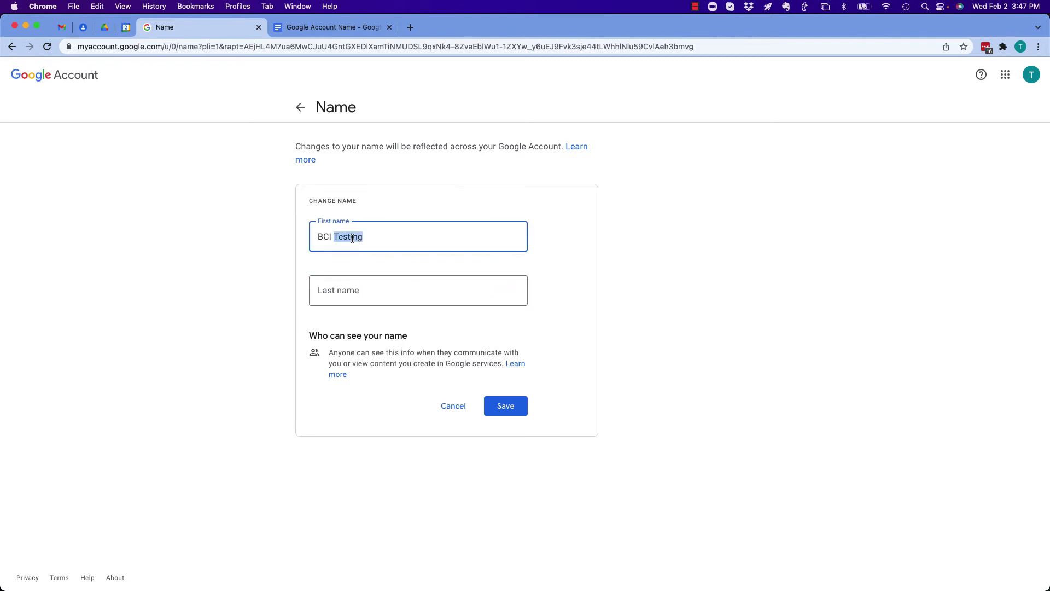
key(BackSpace)
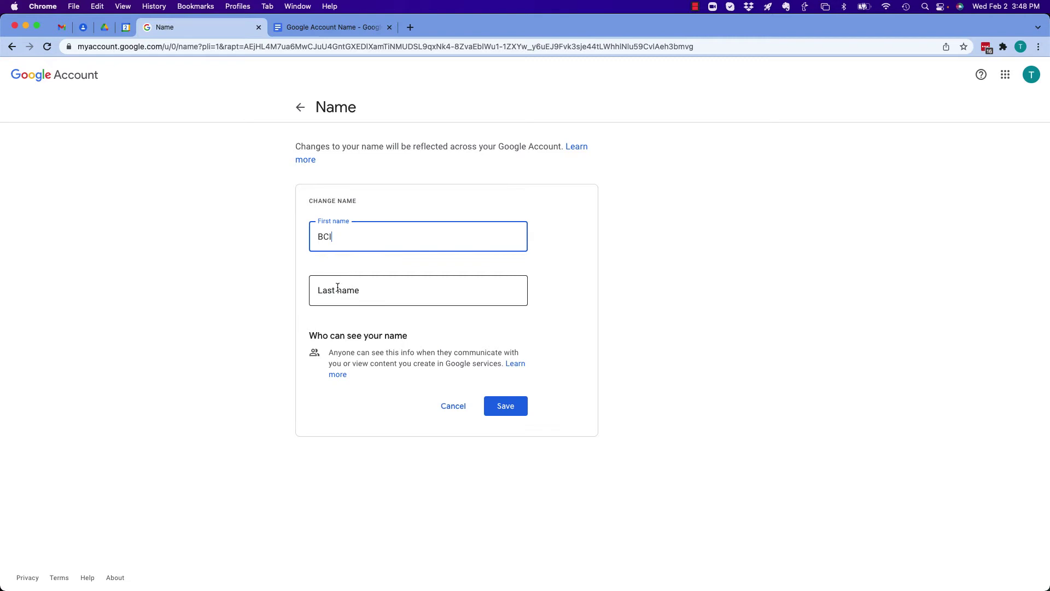
Step: Enter 'Testing' as the last name, save, and confirm Personal info shows BCI Testing
click(338, 289)
text(Testing)
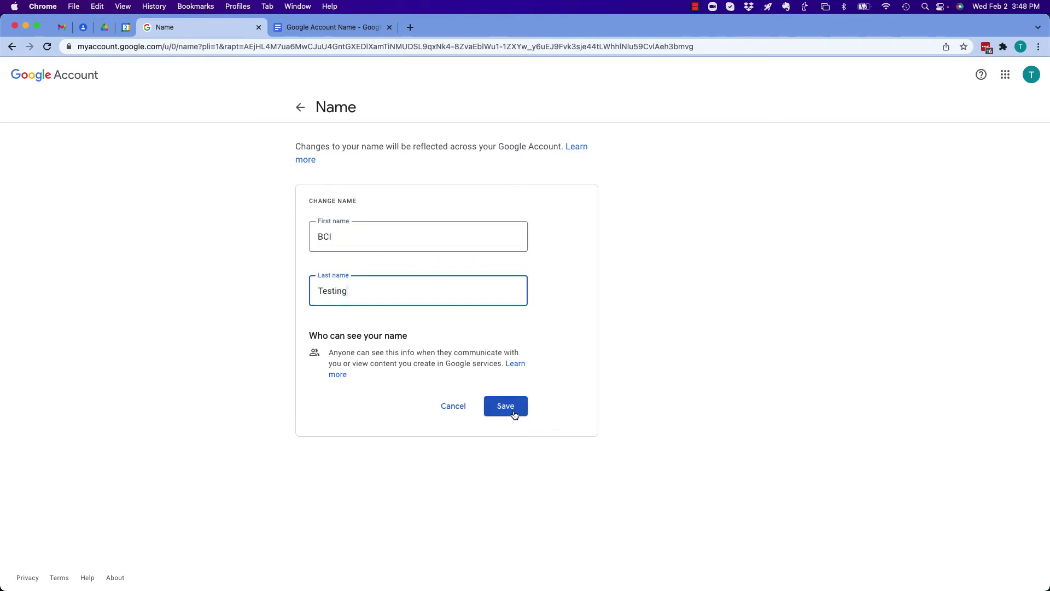
click(514, 414)
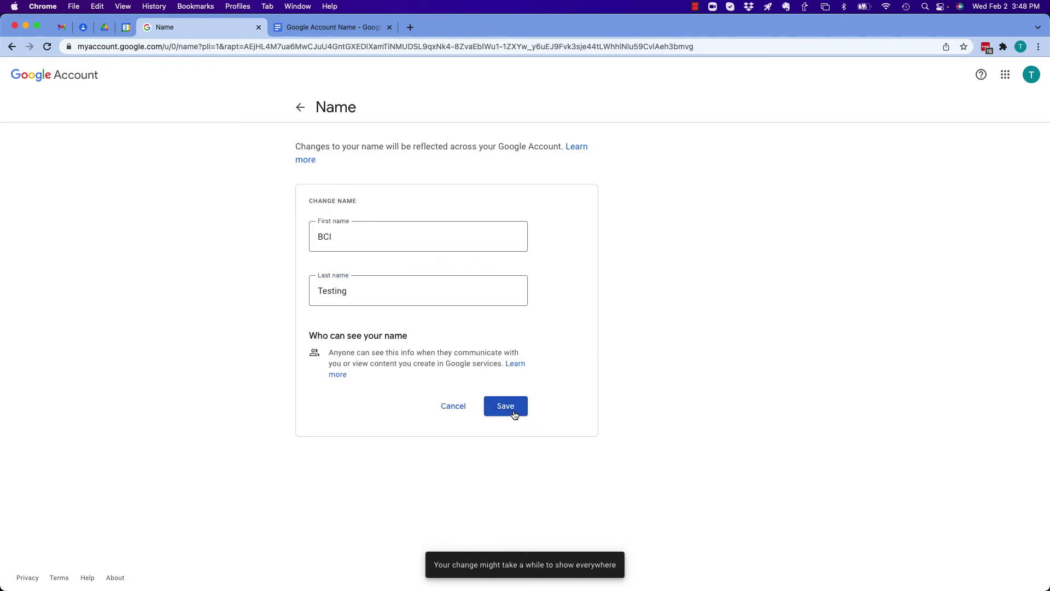
click(300, 107)
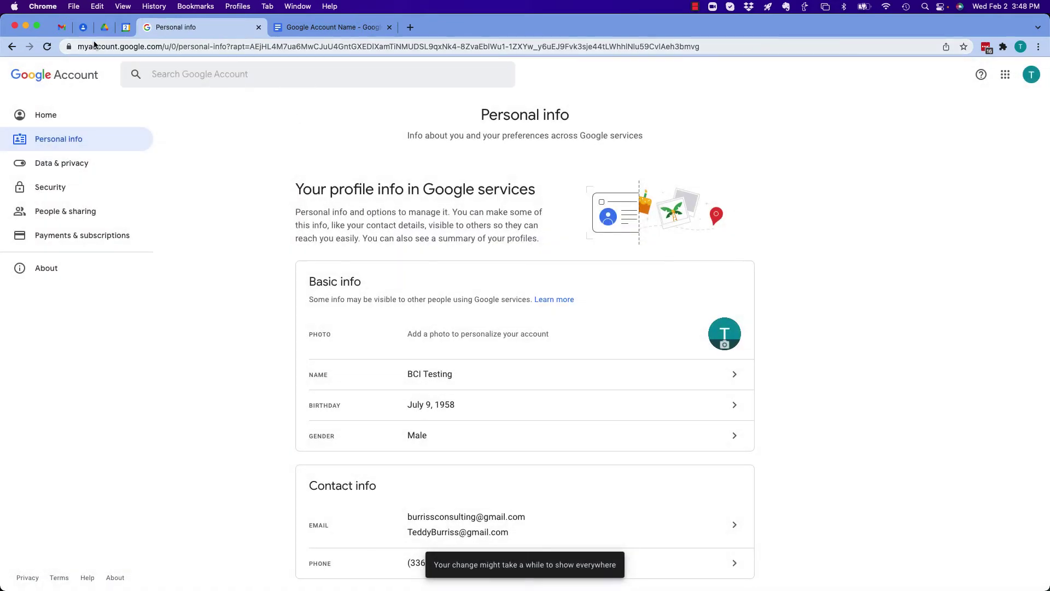
Step: Reload Gmail to pick up the new name and go to the inbox
click(62, 26)
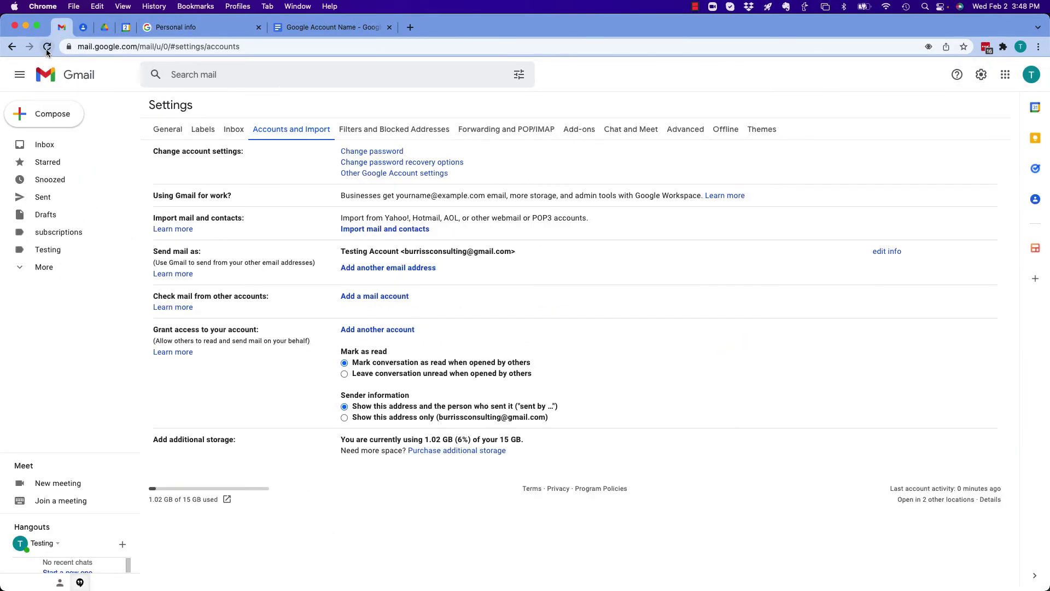
click(47, 49)
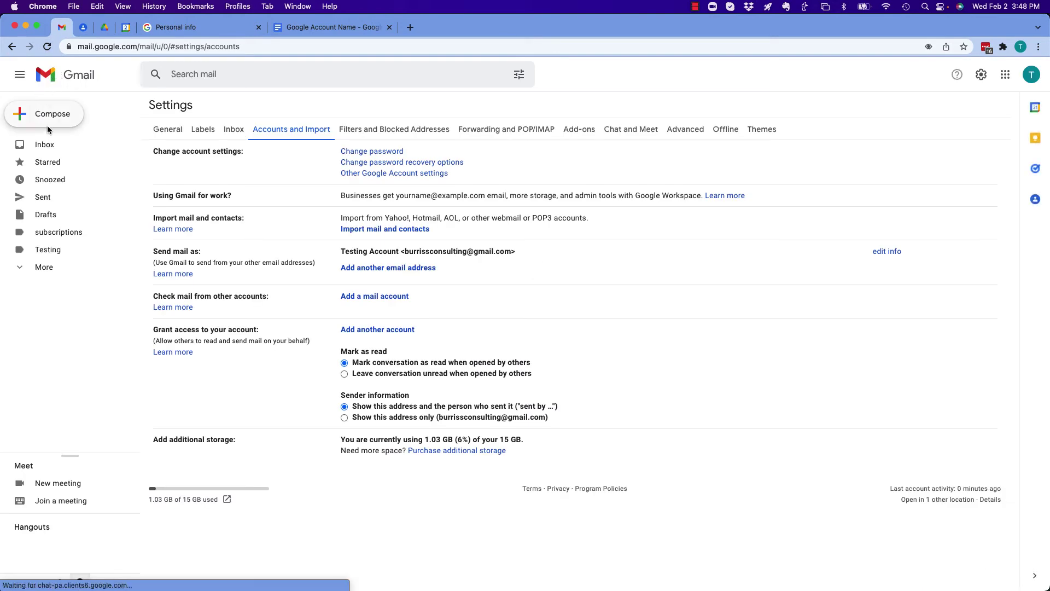
click(45, 144)
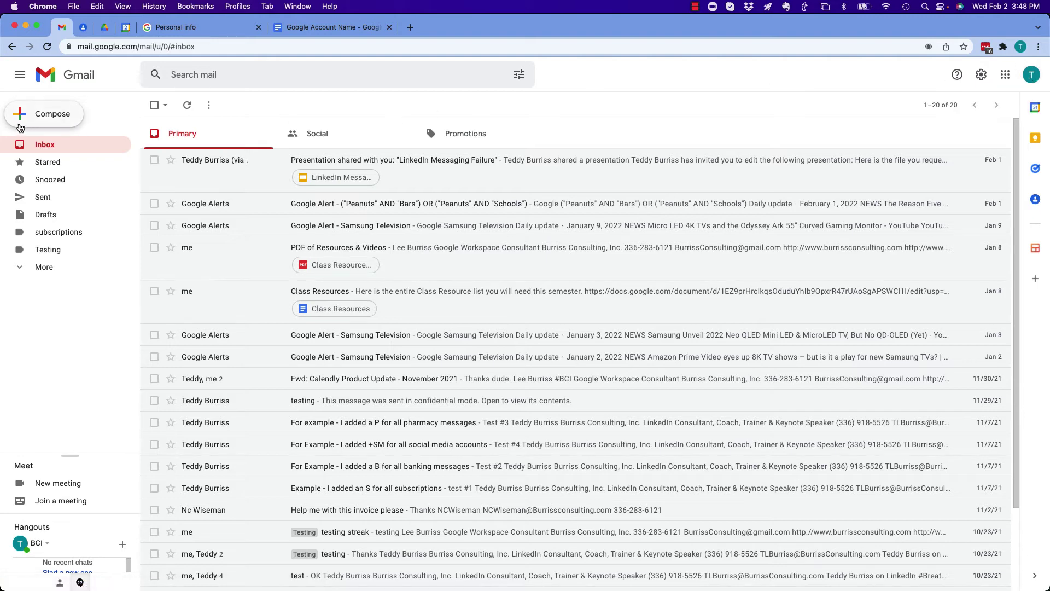
Step: Send the teddy contact an email with the subject 'hi dude - do you see my name change'
click(49, 123)
text(teddy)
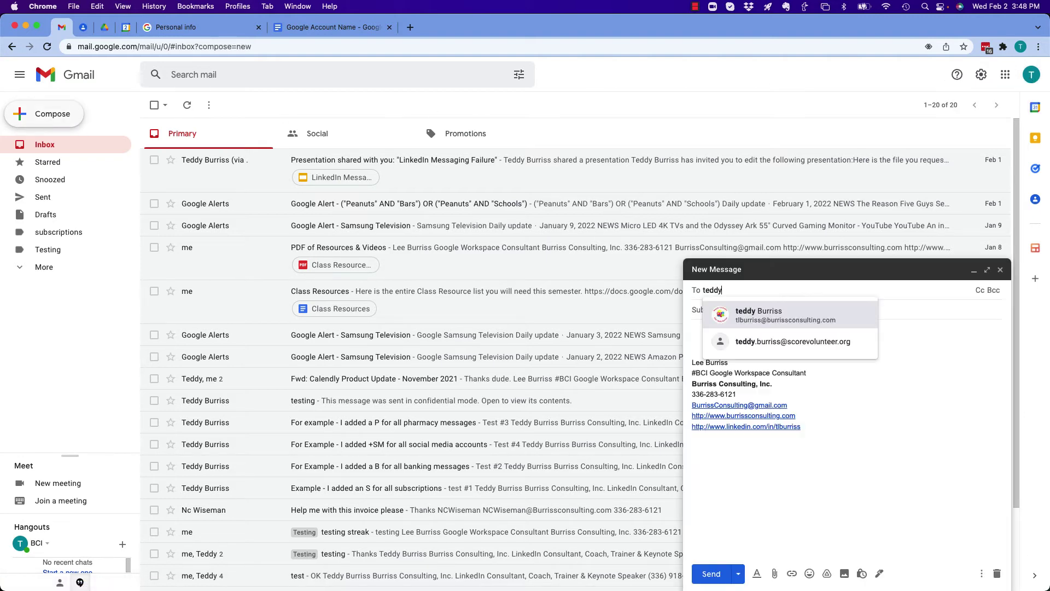
click(763, 321)
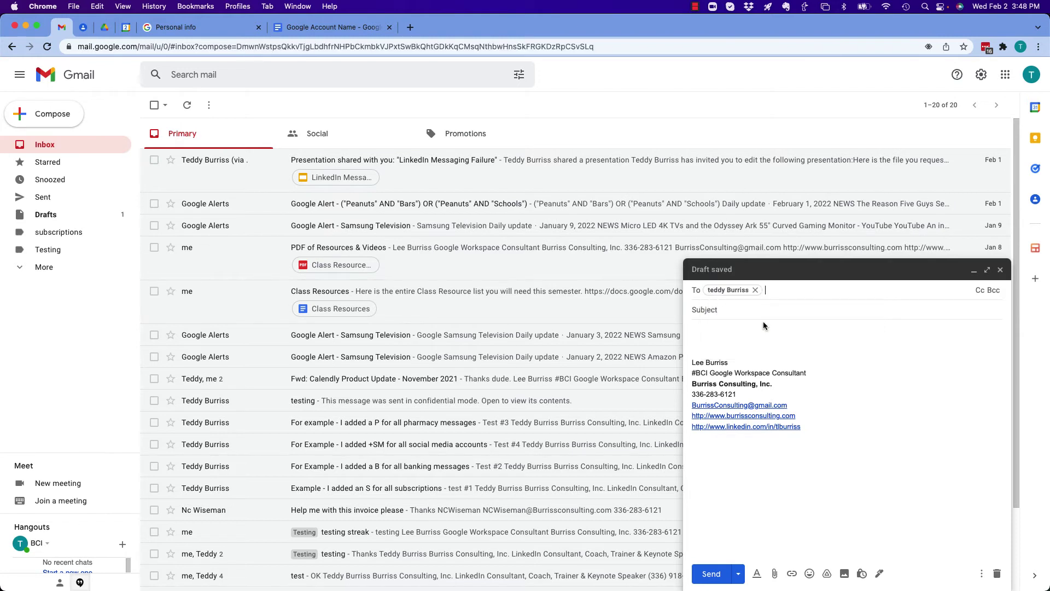
click(729, 310)
text(hi dude - do i)
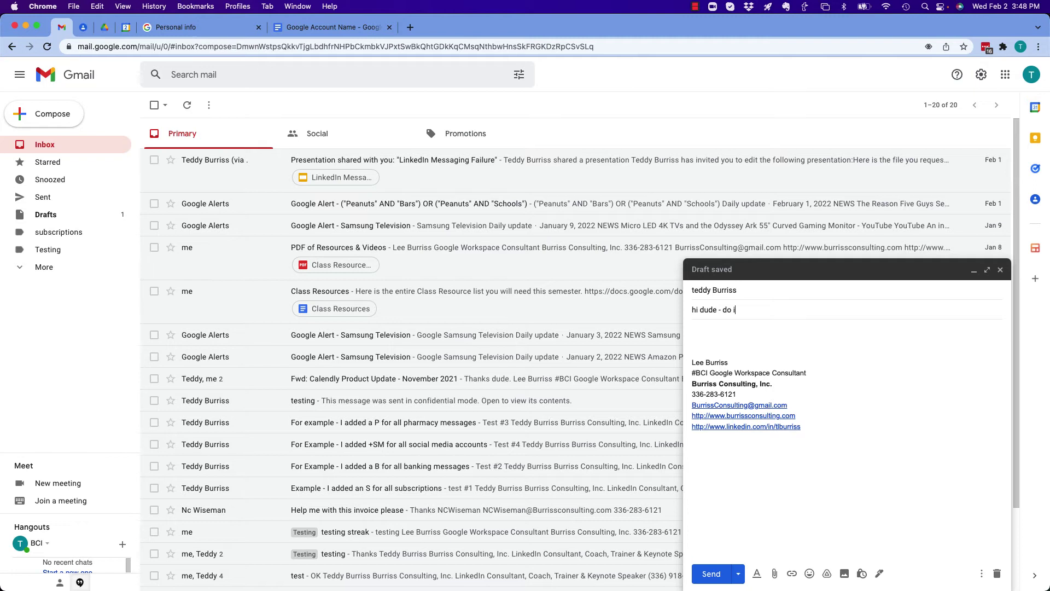
text(y)
key(BackSpace)
key(BackSpace)
text(you see my name change?)
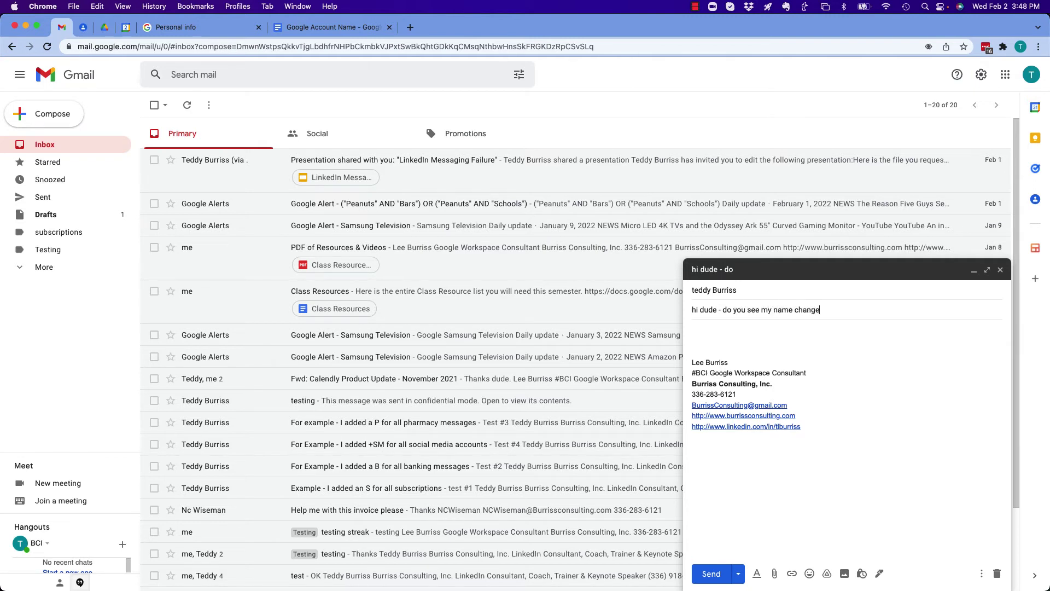
click(714, 577)
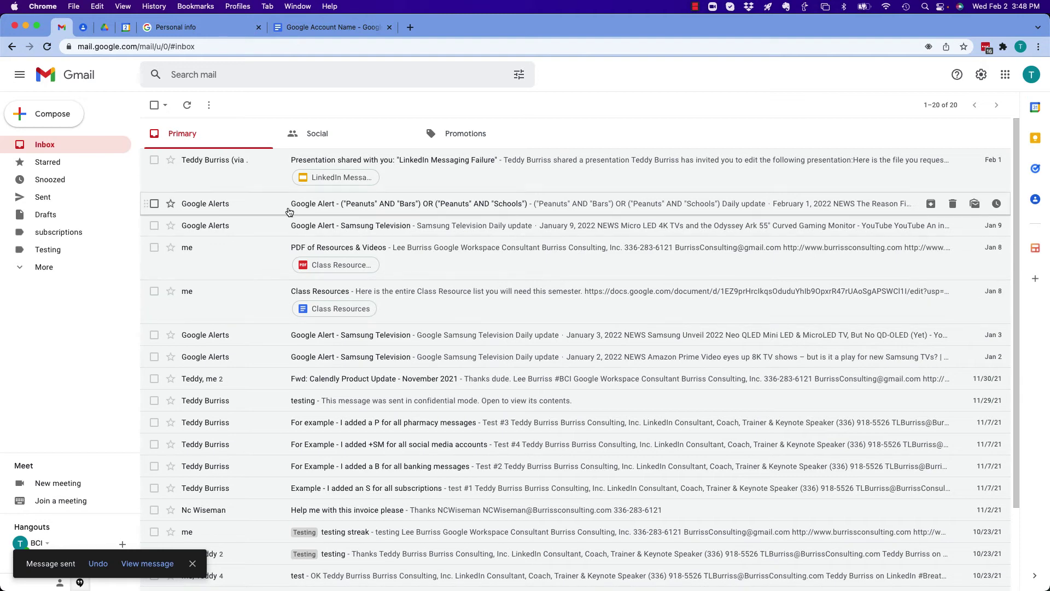
Step: In the Google Account Name doc, select the heading 'I changed the name - now what?' and scroll to the screenshot
click(304, 26)
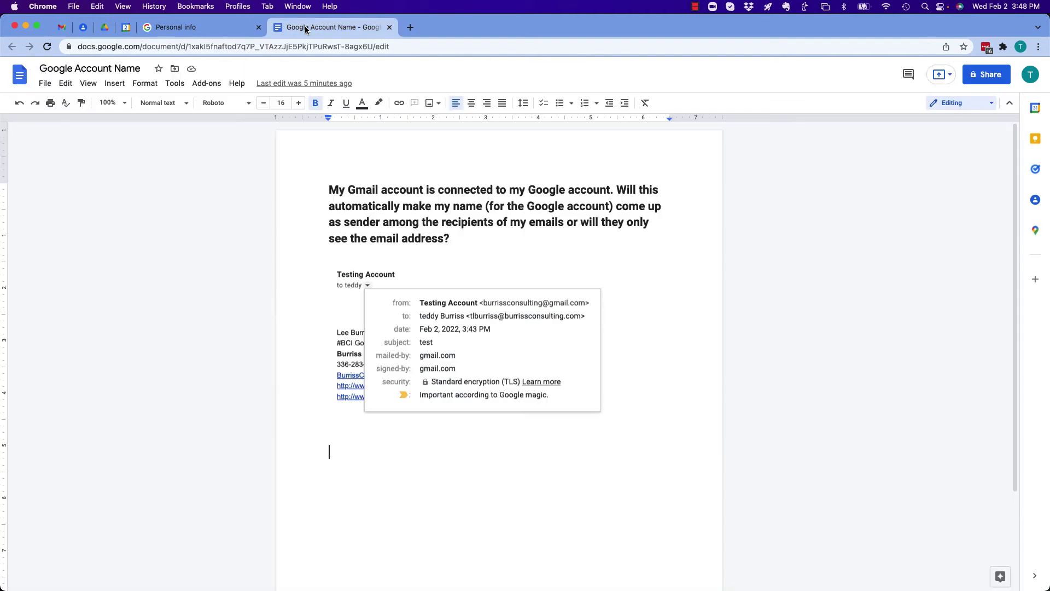
drag(334, 382, 496, 381)
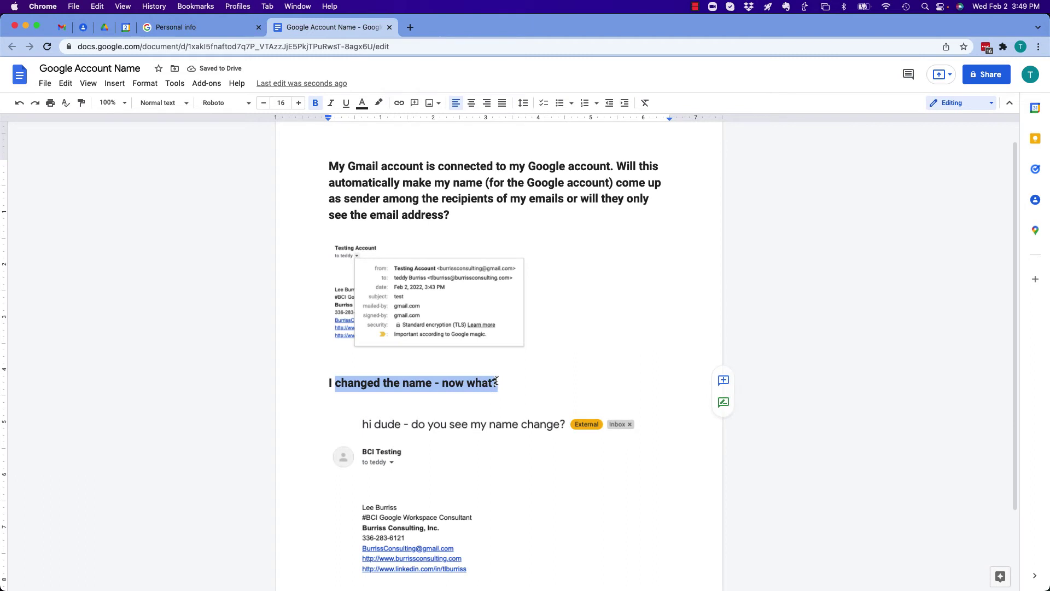
scroll(495, 380, down, 3)
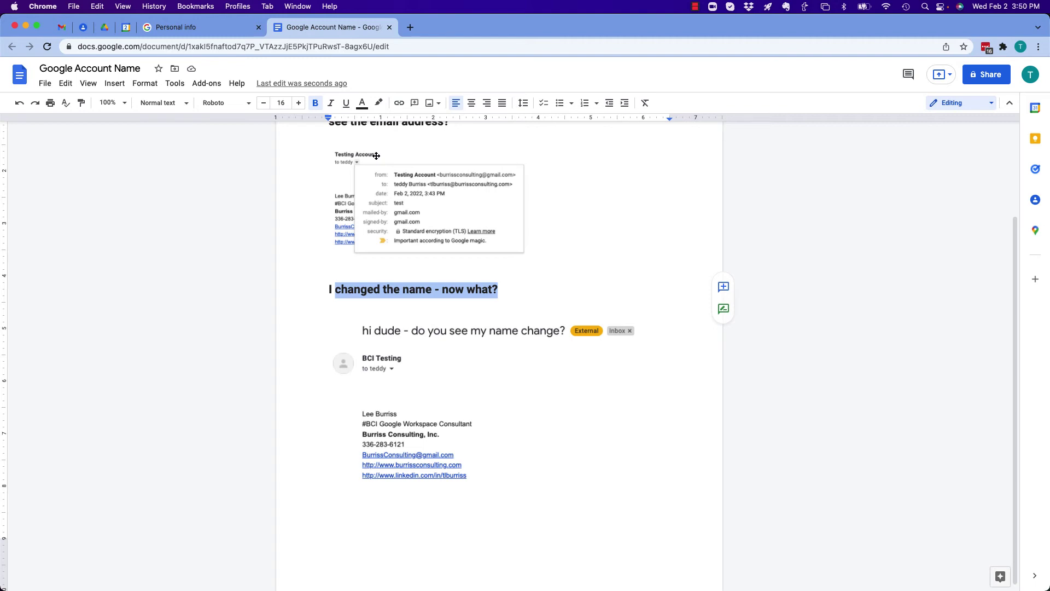
Step: Bring the main Gmail window forward and open its Google Account page from the Accounts settings
click(293, 9)
click(328, 227)
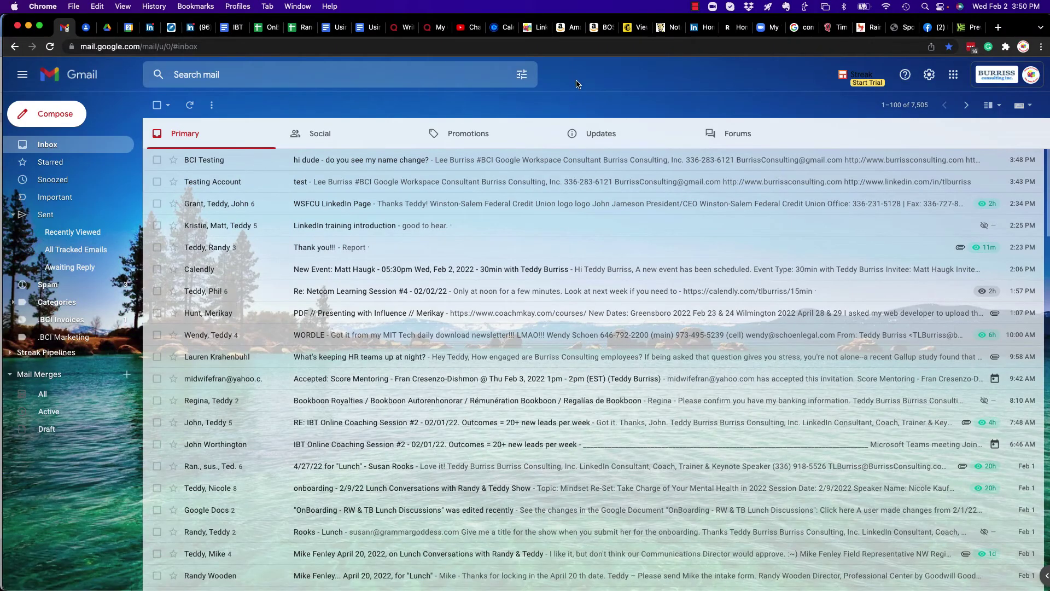
click(928, 77)
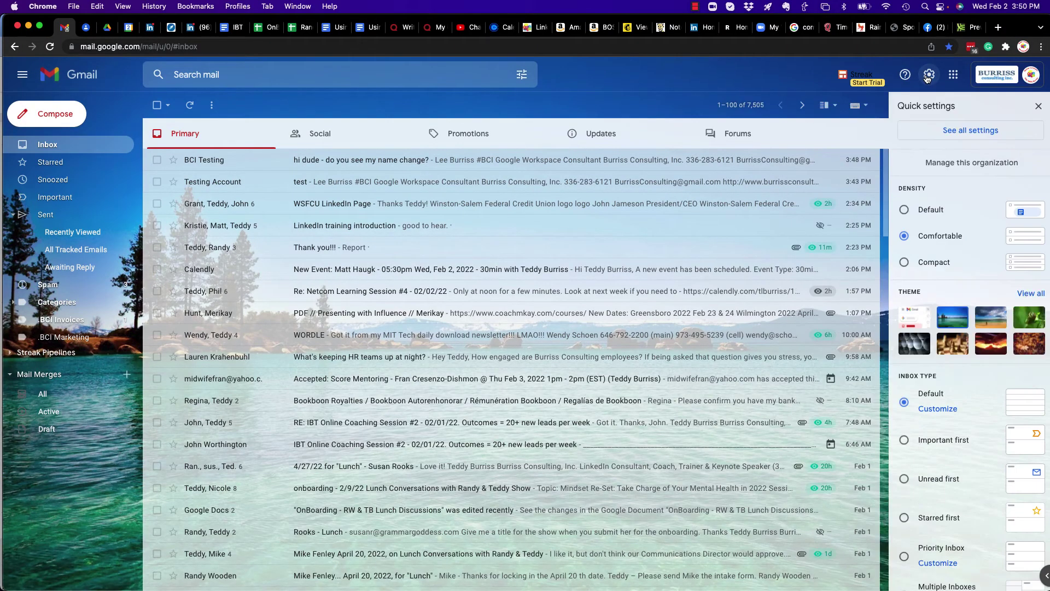
click(967, 133)
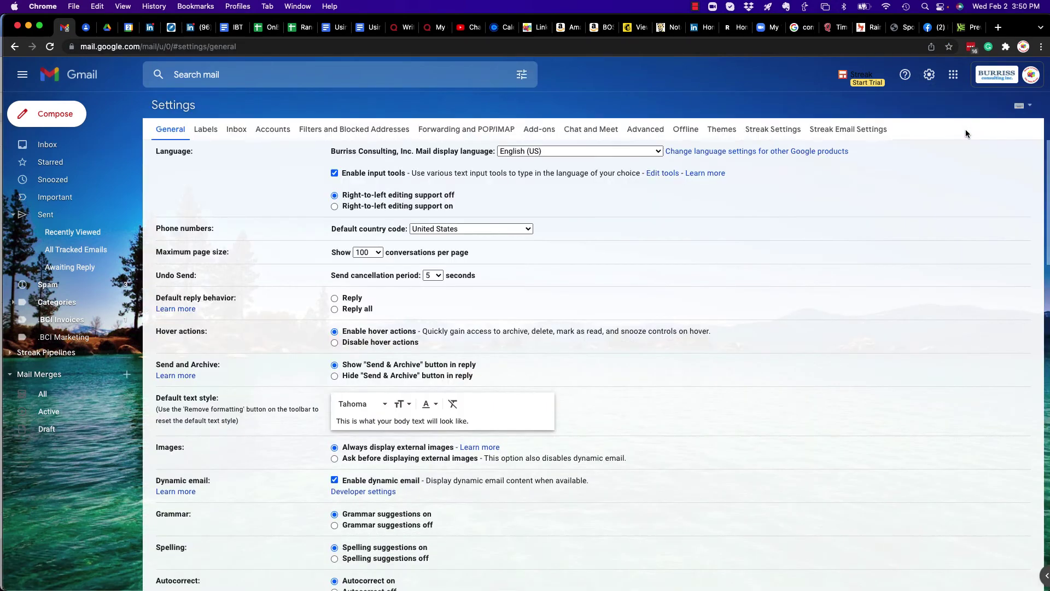
click(276, 131)
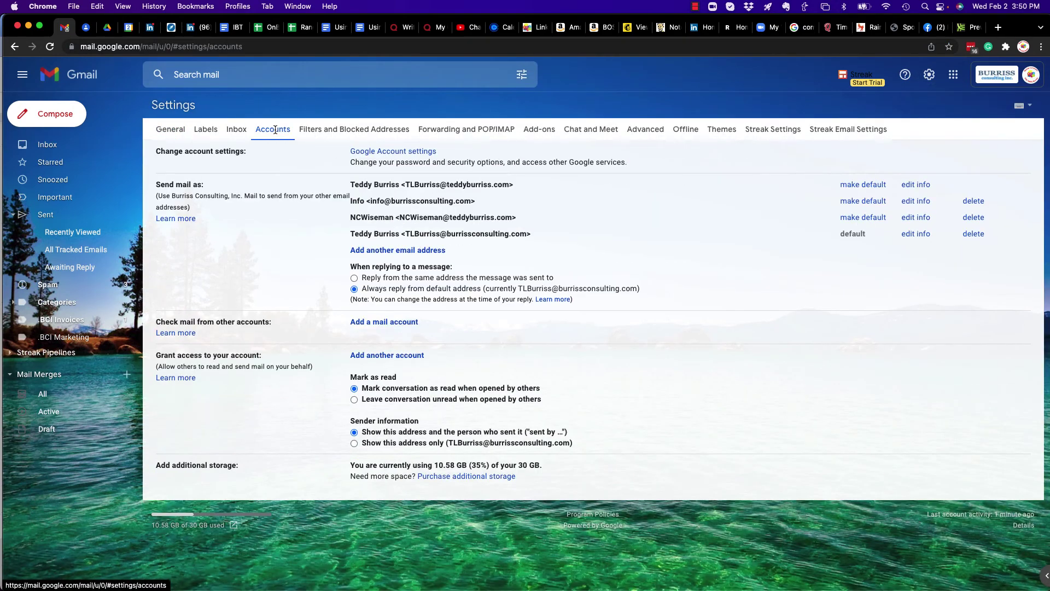
click(383, 153)
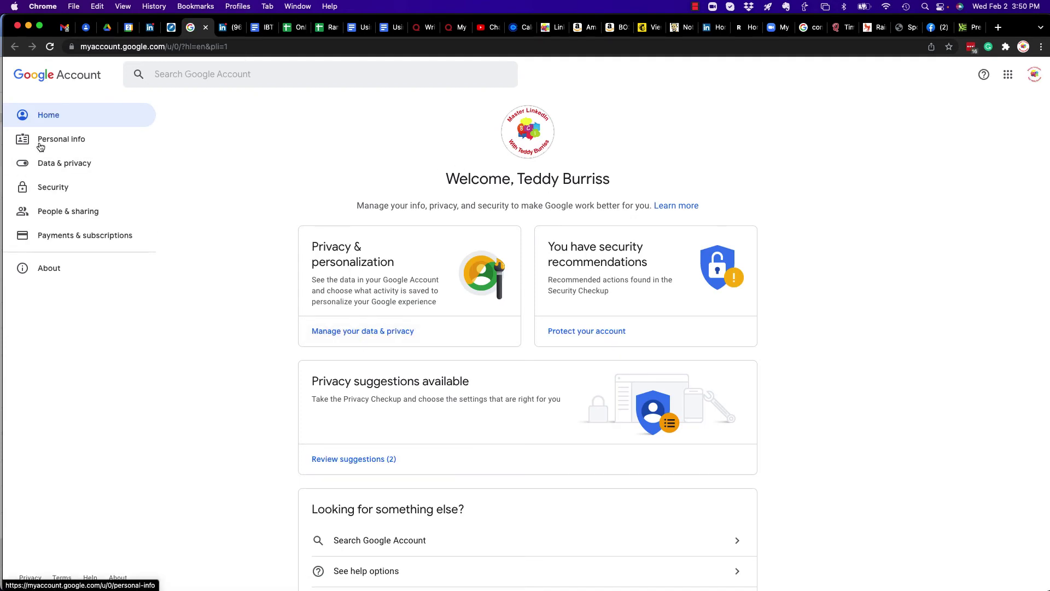
Step: Open the Name editor from Personal info, passing the password check with the saved password manager entry
click(63, 140)
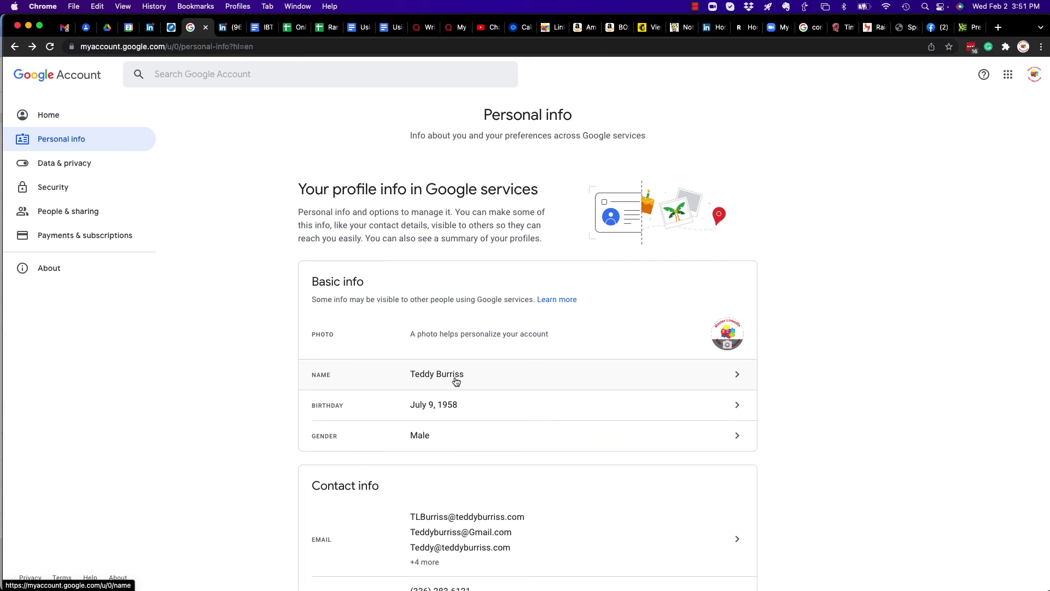
click(735, 375)
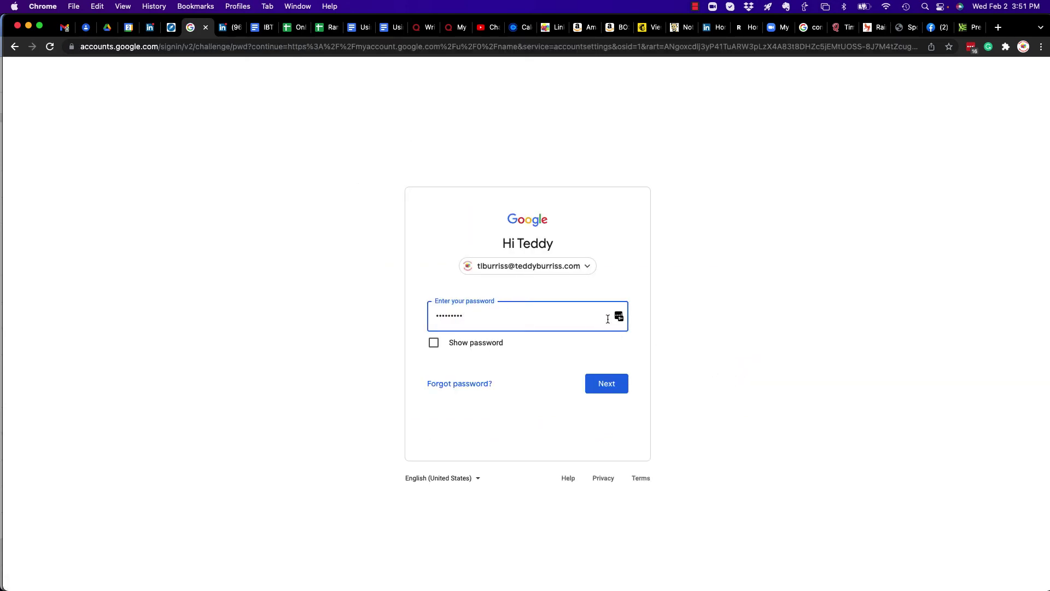
click(620, 317)
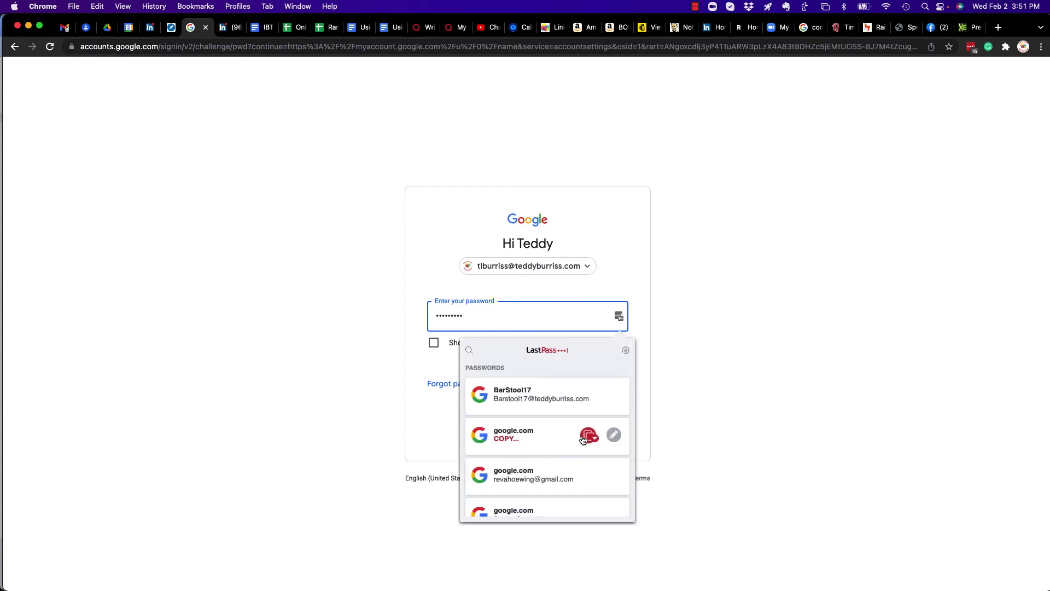
scroll(582, 435, down, 5)
click(529, 464)
click(601, 387)
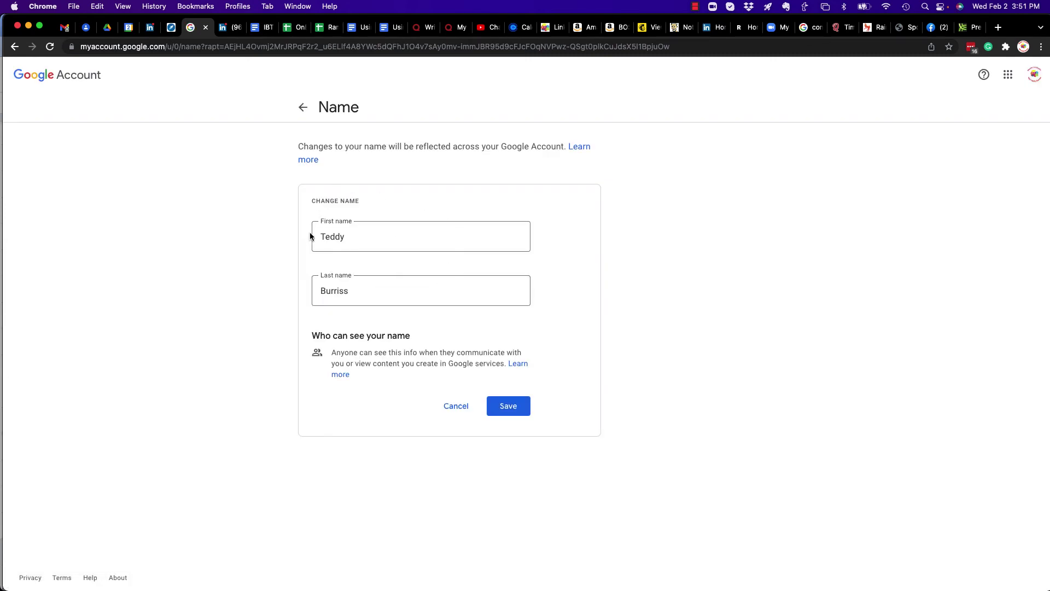
click(335, 291)
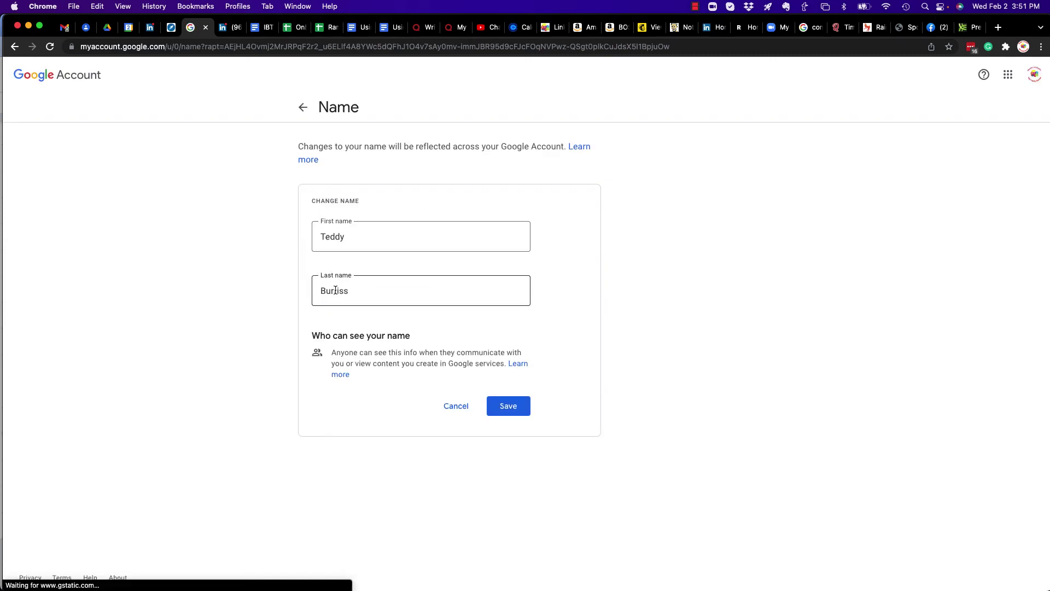